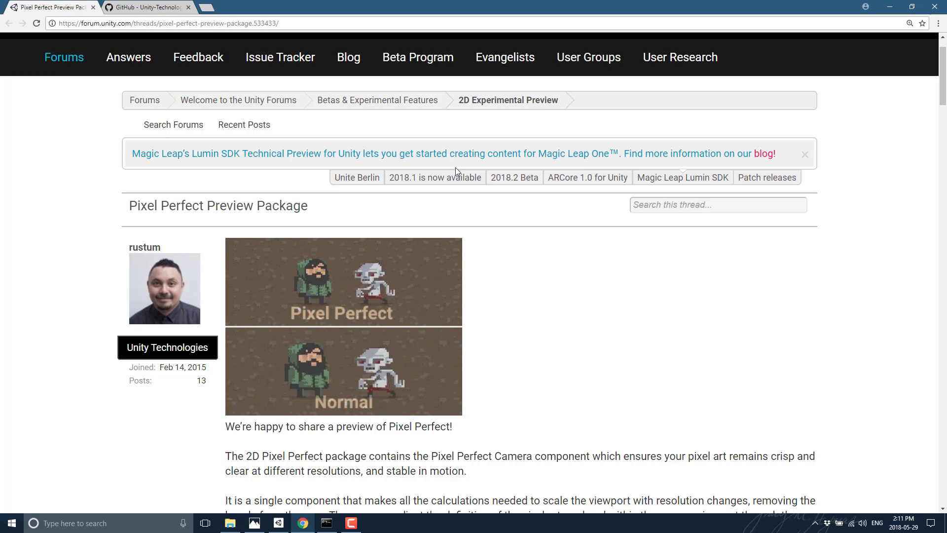
Step: Read the Pixel Perfect Preview Package post's getting-started instructions and bring up the 2d-pixel-perfect GitHub repository
scroll(569, 332, down, 2)
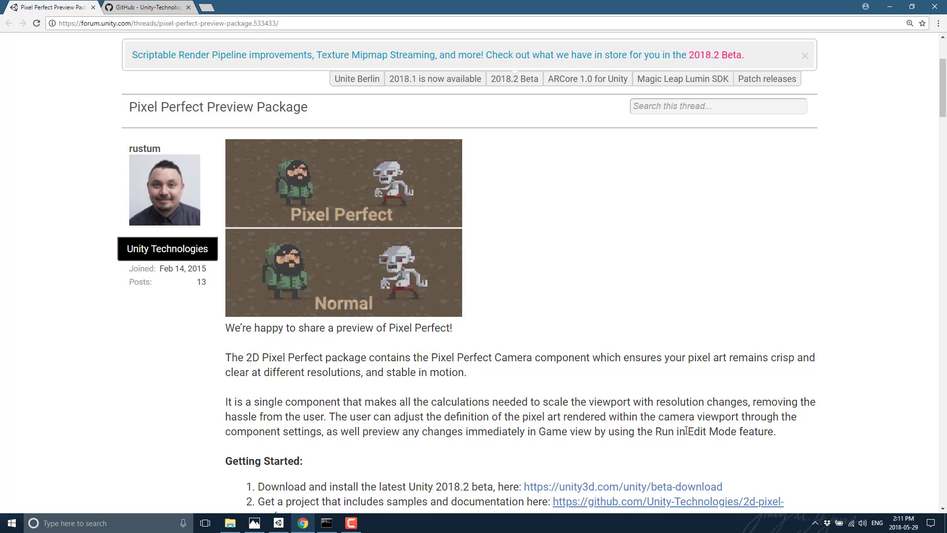
scroll(296, 392, down, 2)
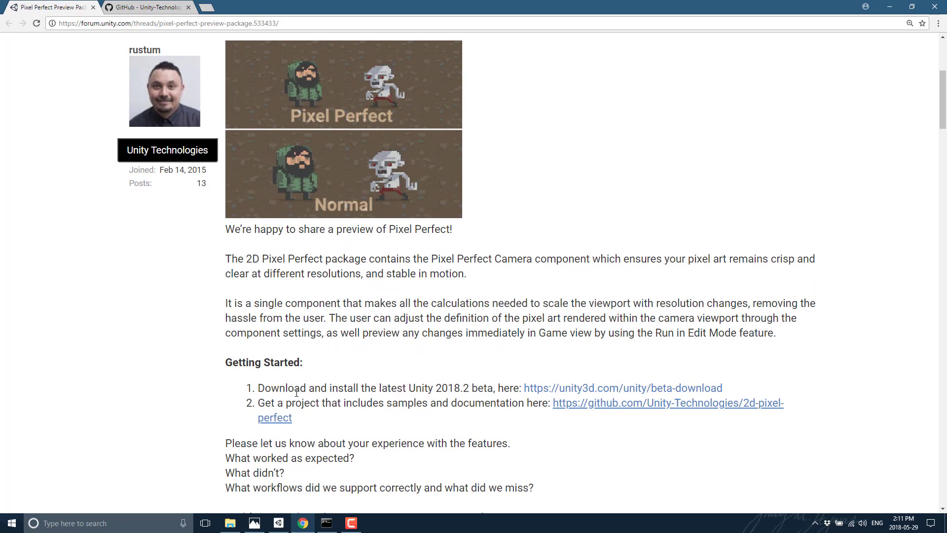
click(148, 7)
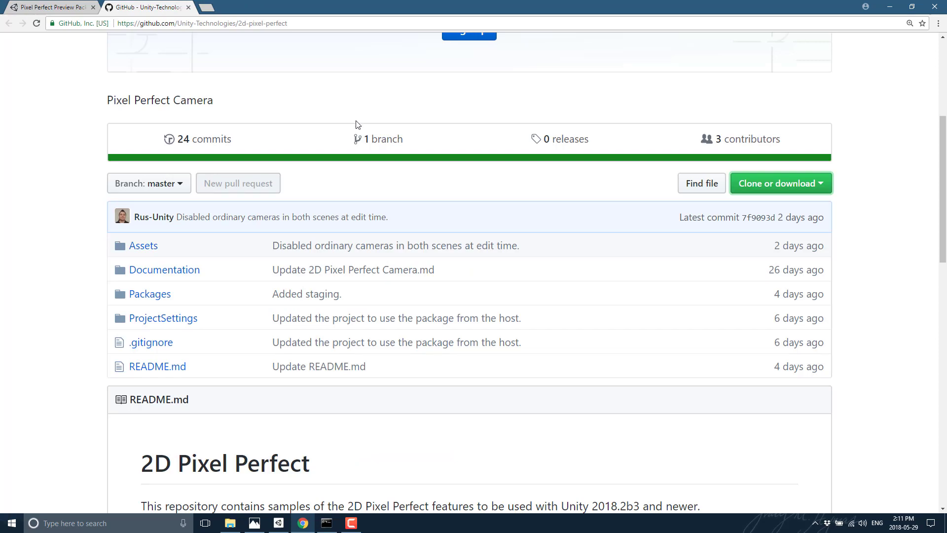
click(331, 524)
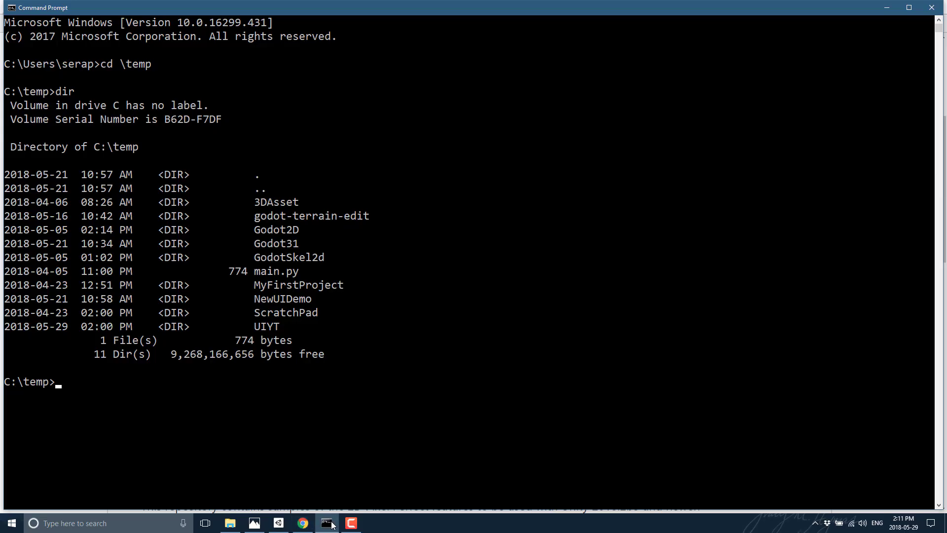
text(git clone)
text(https://github.com/Unity-Technologies/2d-pixel-perfect.git)
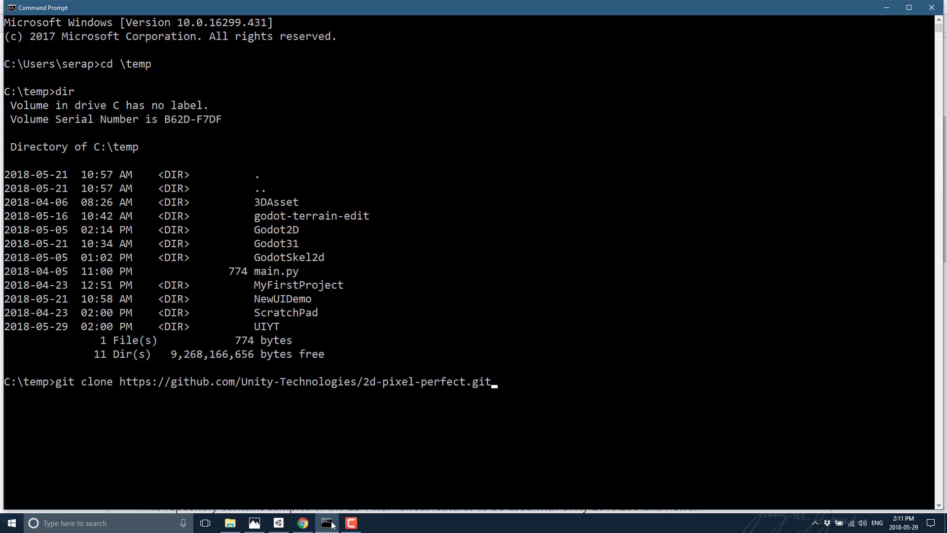
key(Return)
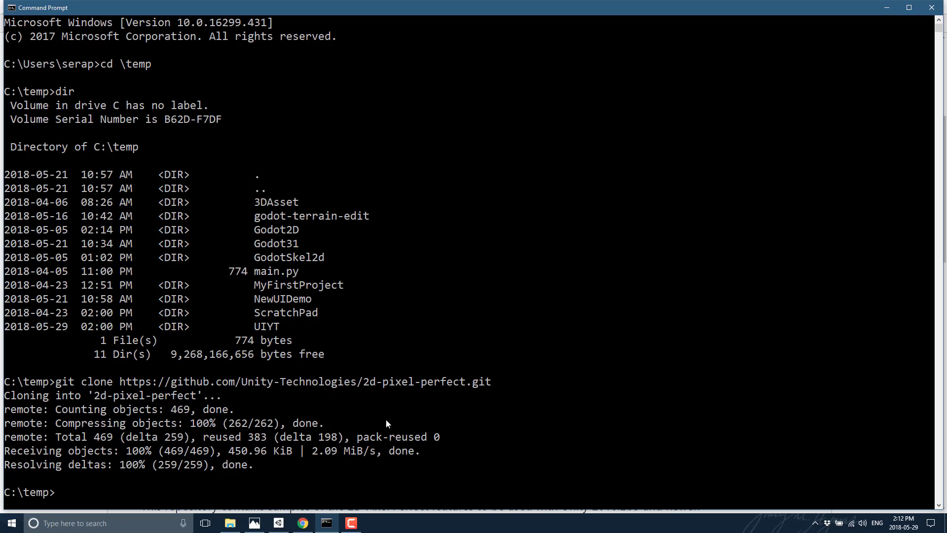
Step: From Unity Hub, open the project c:\temp\2d-pixel-perfect with Unity 2018.2.0b6 and the current build target, accepting the version mismatch
click(279, 523)
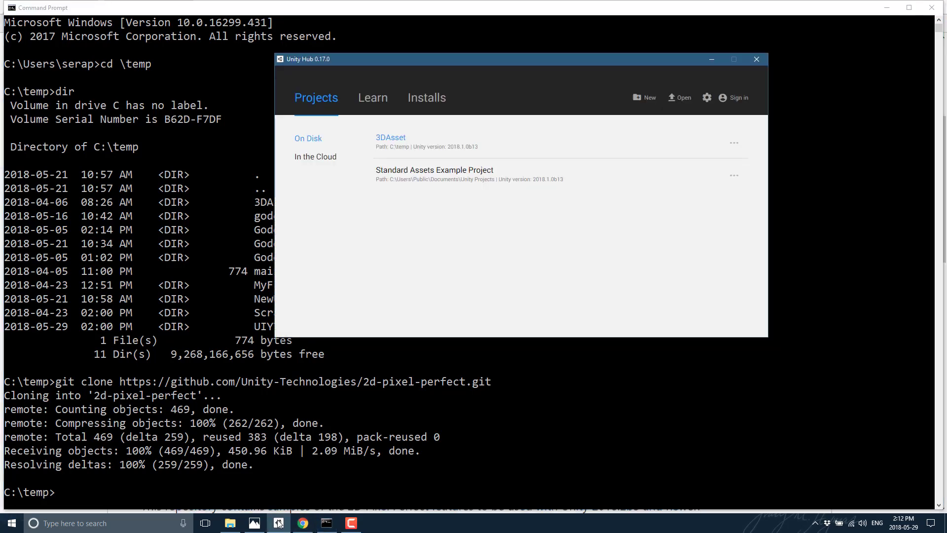
click(684, 99)
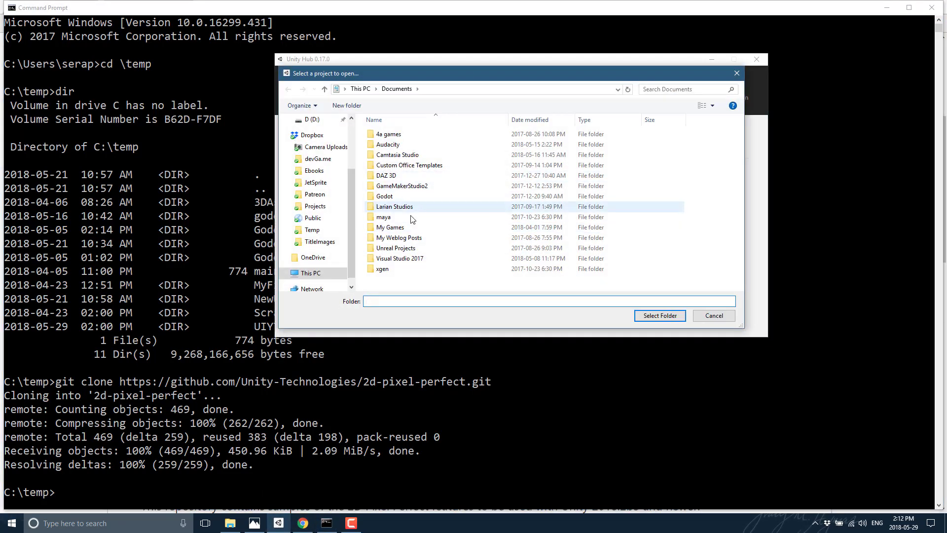
text(c:\)
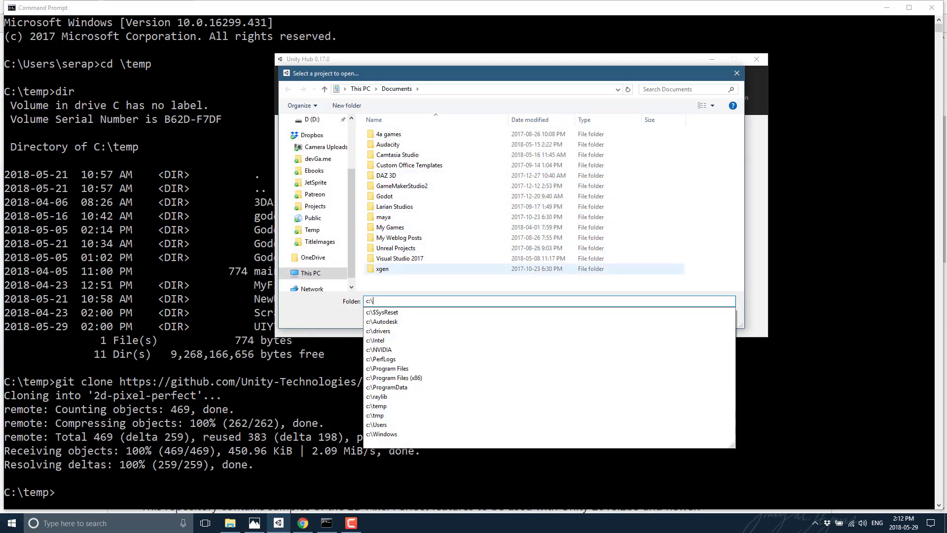
text(temp\2)
key(Down)
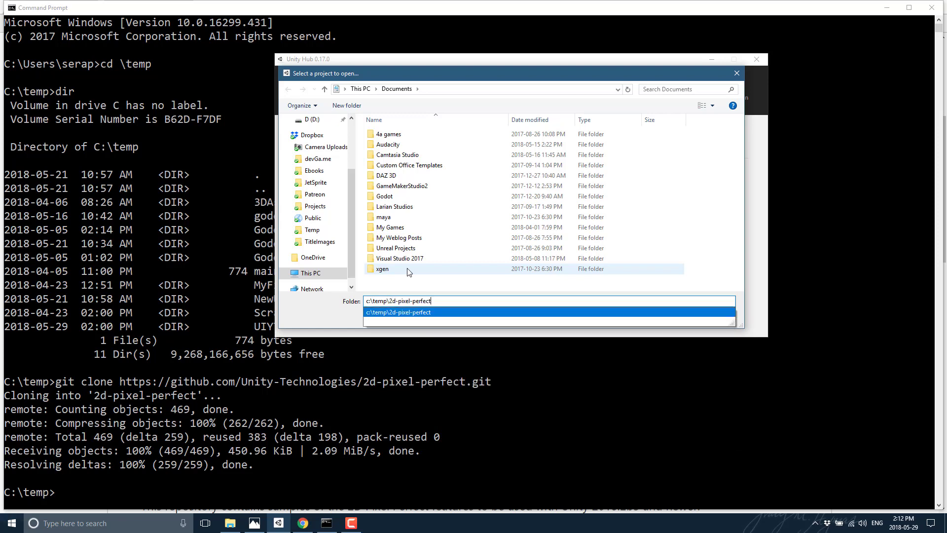
key(Return)
click(660, 325)
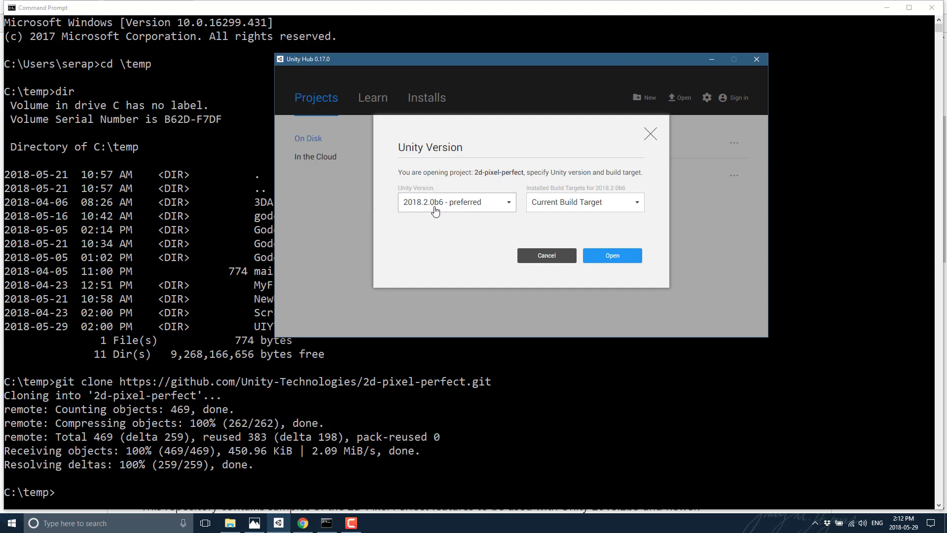
click(615, 255)
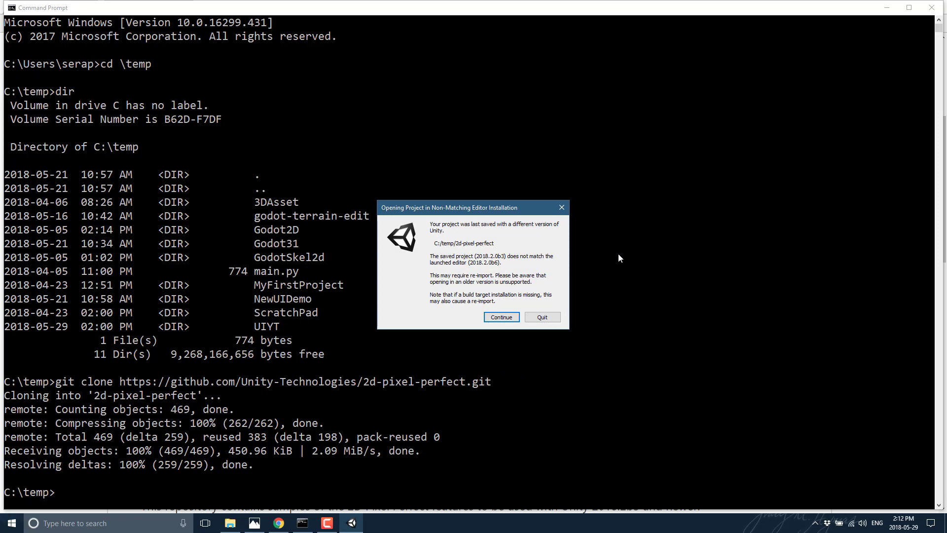
click(500, 317)
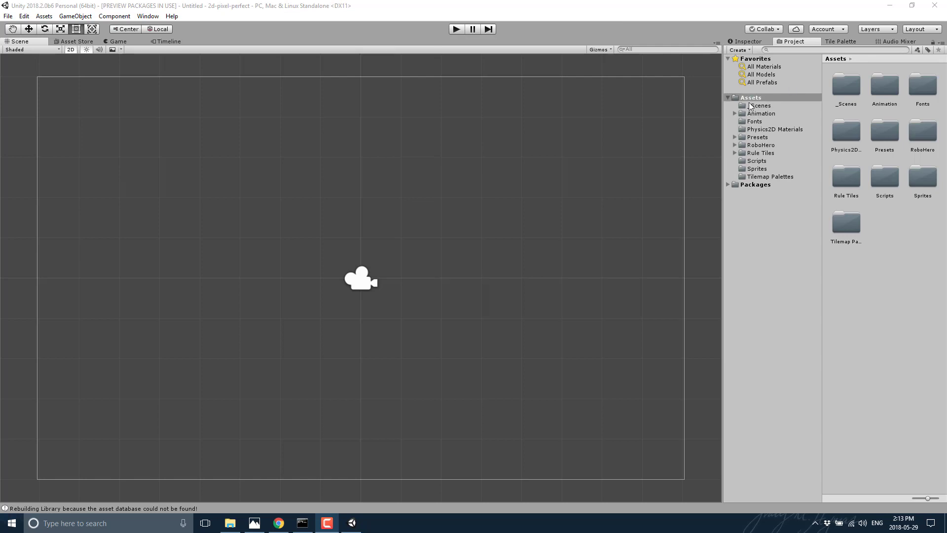
Step: Open the SpriteRenderer Examples scene from the _Scenes folder
click(752, 106)
double_click(851, 84)
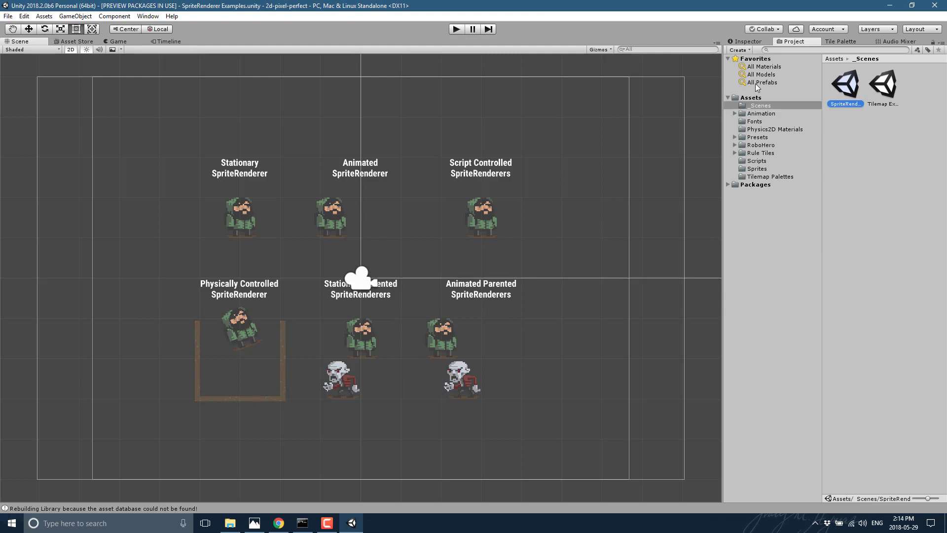
click(753, 42)
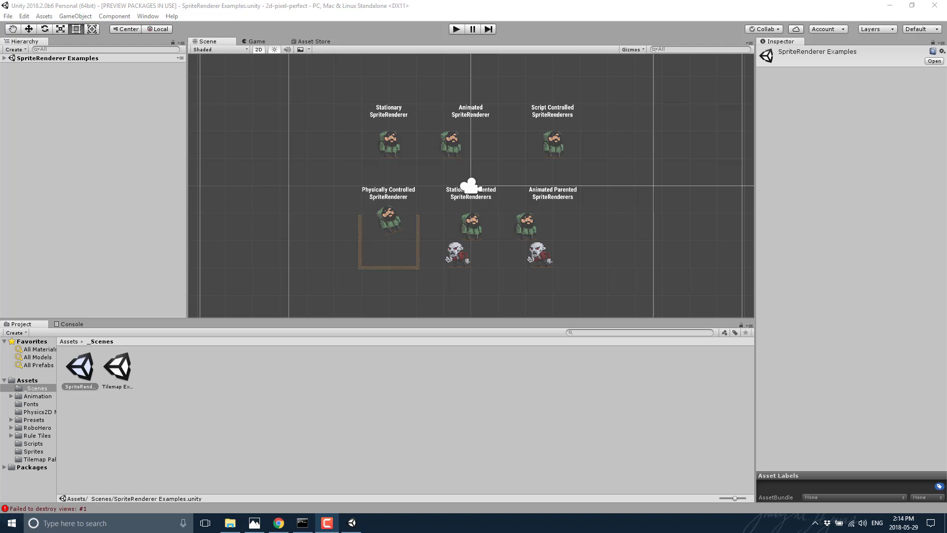
Step: Expand the SpriteRenderer Examples scene and inspect its two main cameras, Canvas - World and CameraManager
click(4, 59)
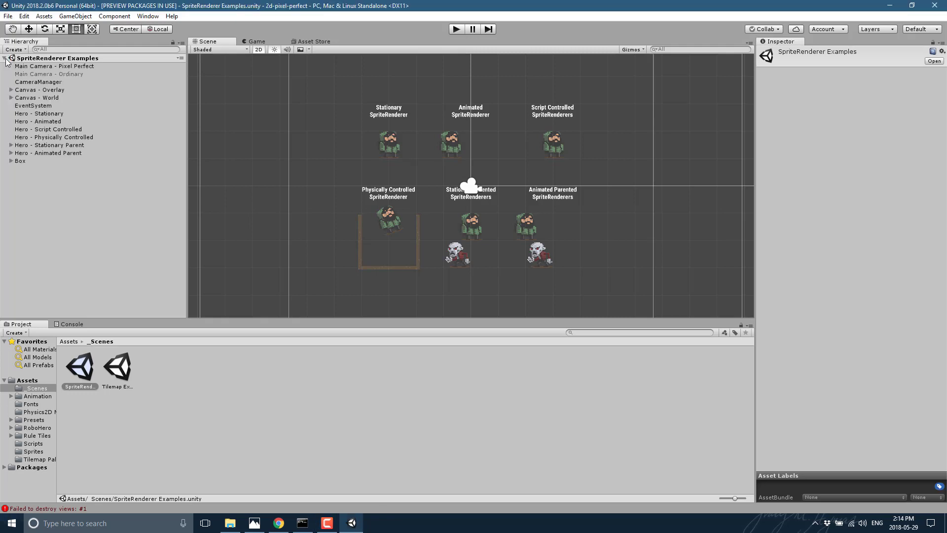
click(65, 66)
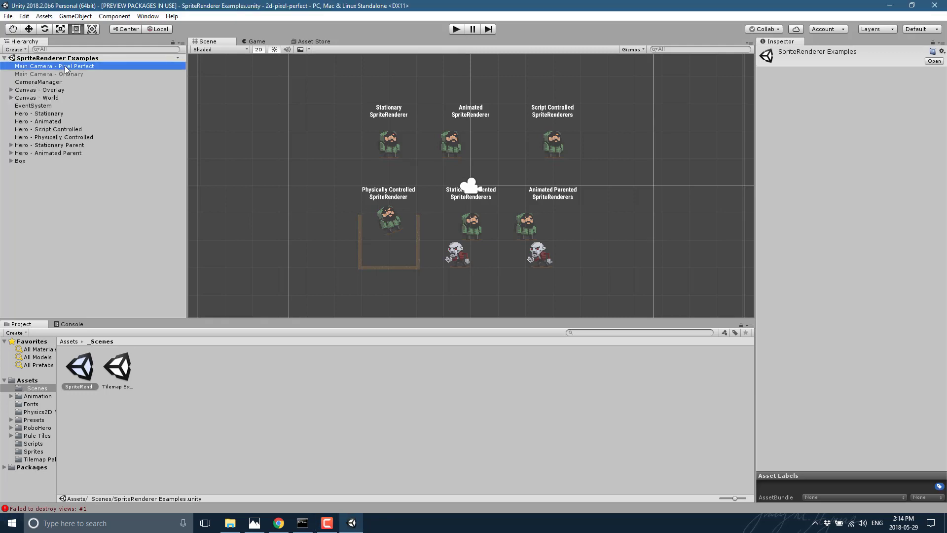
click(75, 74)
click(75, 67)
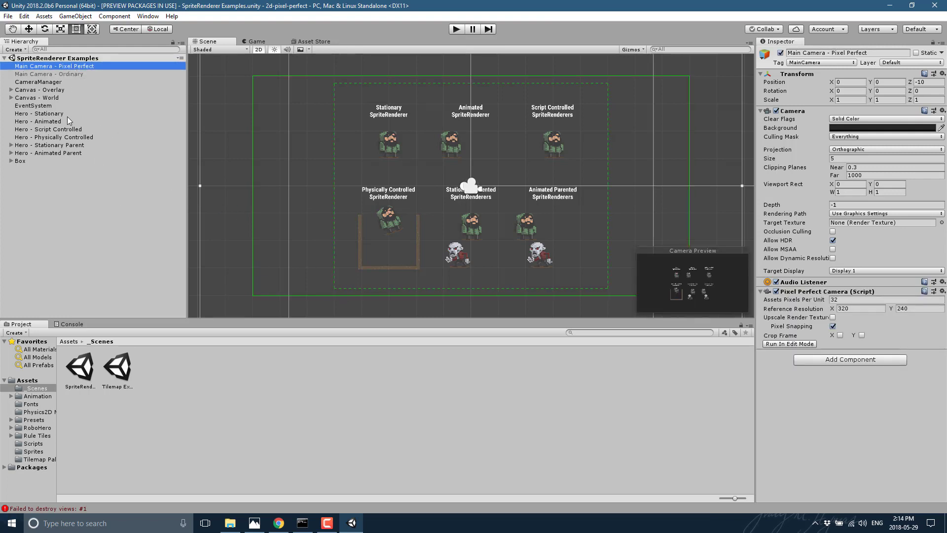
click(16, 98)
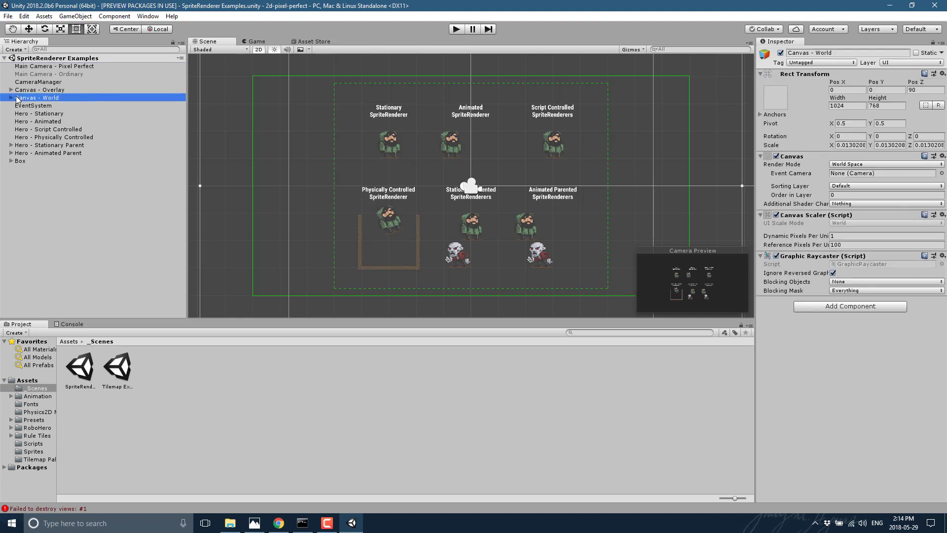
click(34, 82)
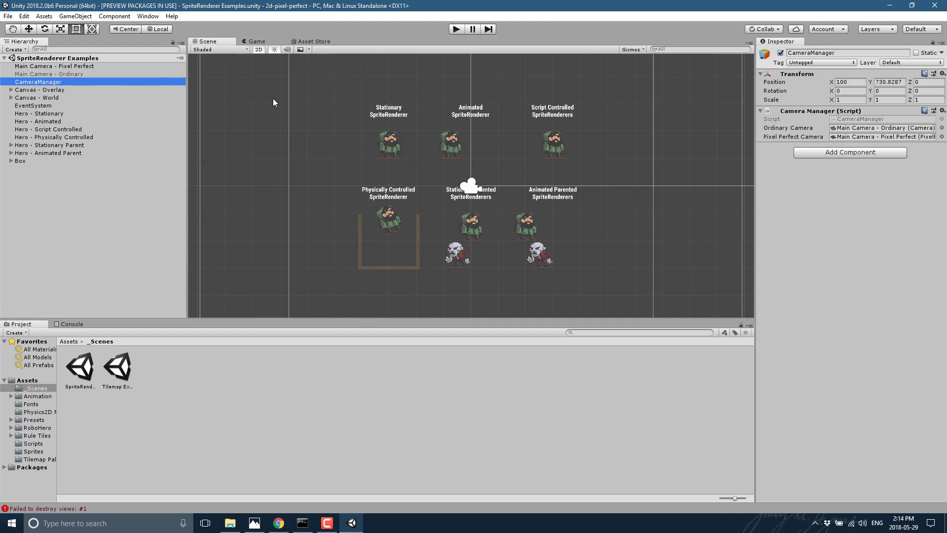
scroll(380, 129, down, 1)
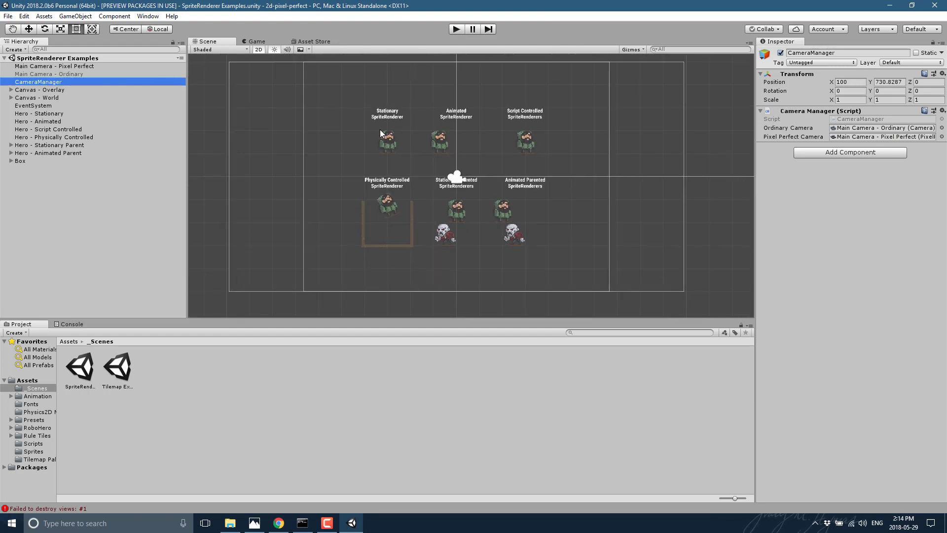
Step: Show the Game view and enable Run In Edit Mode for the Pixel Perfect Camera on Main Camera - Pixel Perfect
click(252, 42)
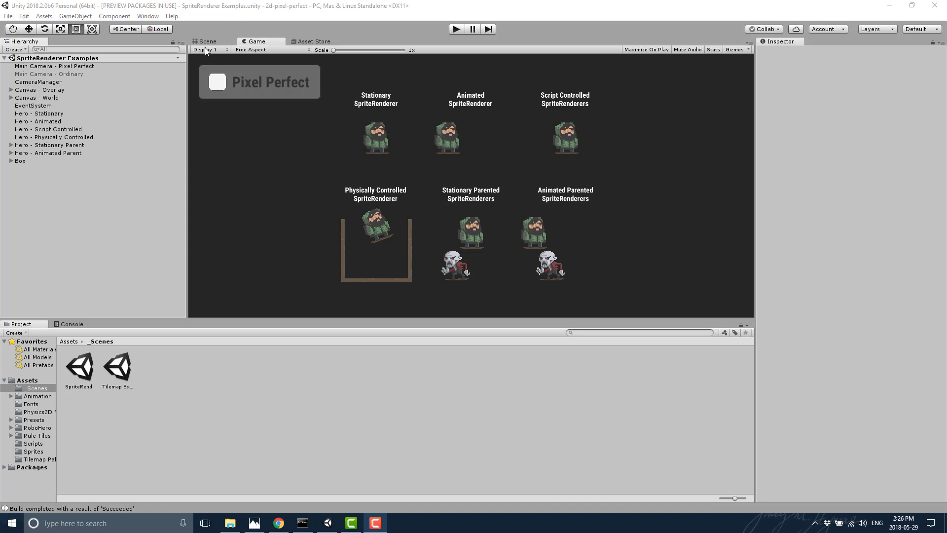
click(42, 67)
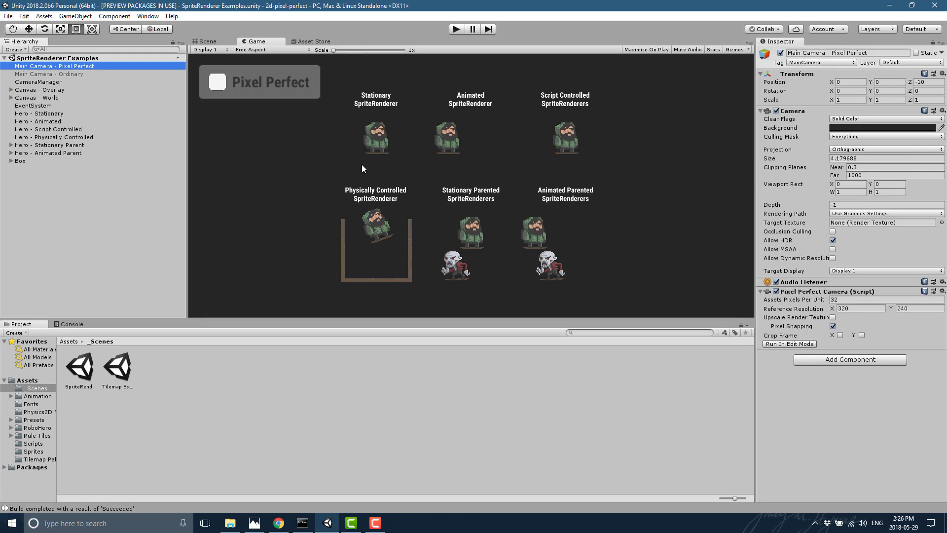
click(805, 344)
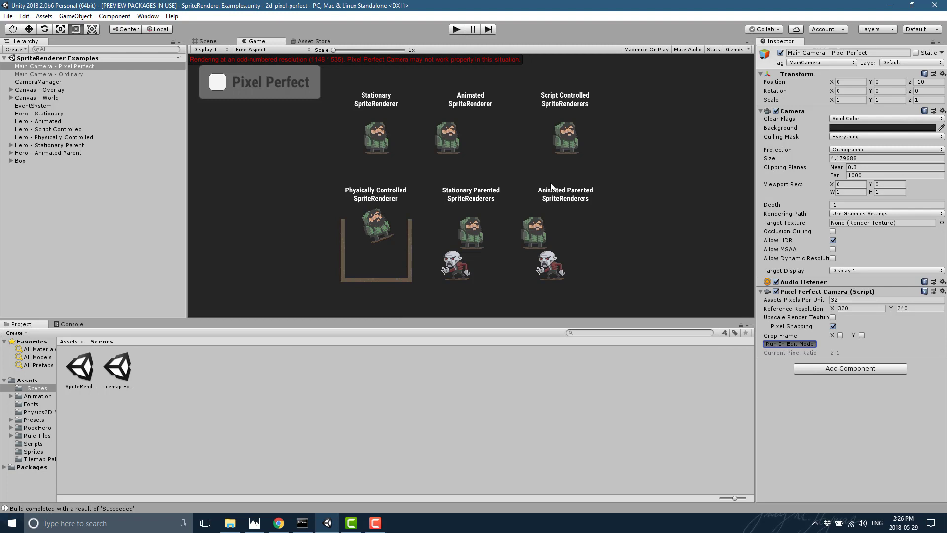
Step: Play the scene, switch the Pixel Perfect option on and off to compare rendering, and stop playback
click(455, 30)
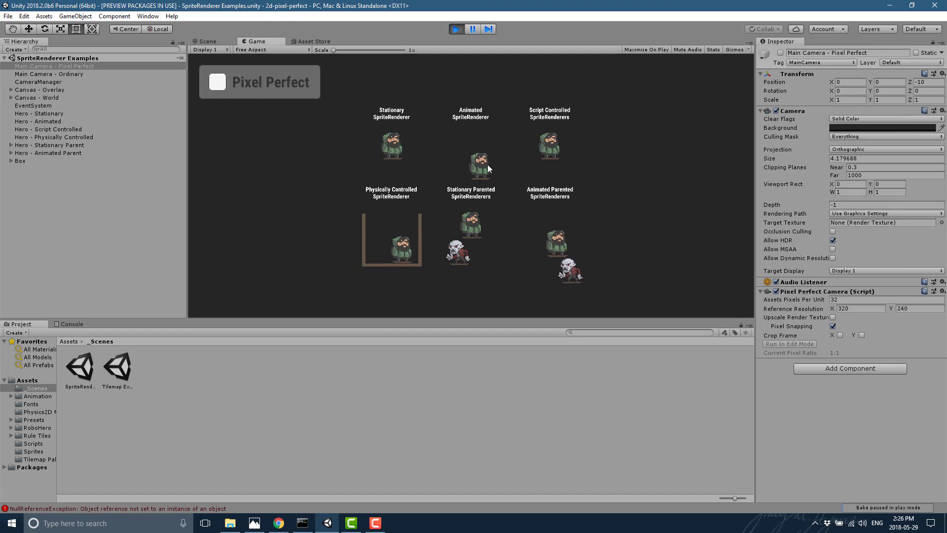
click(217, 83)
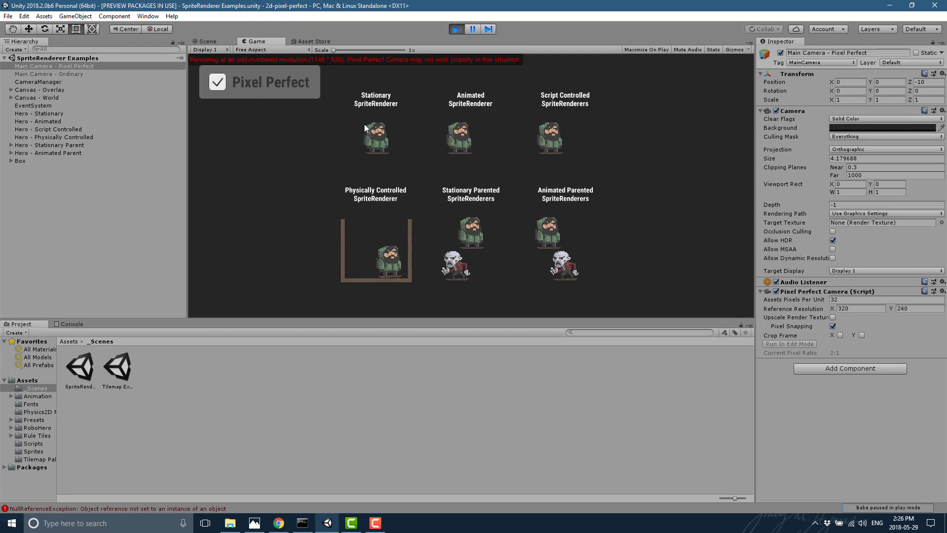
click(217, 86)
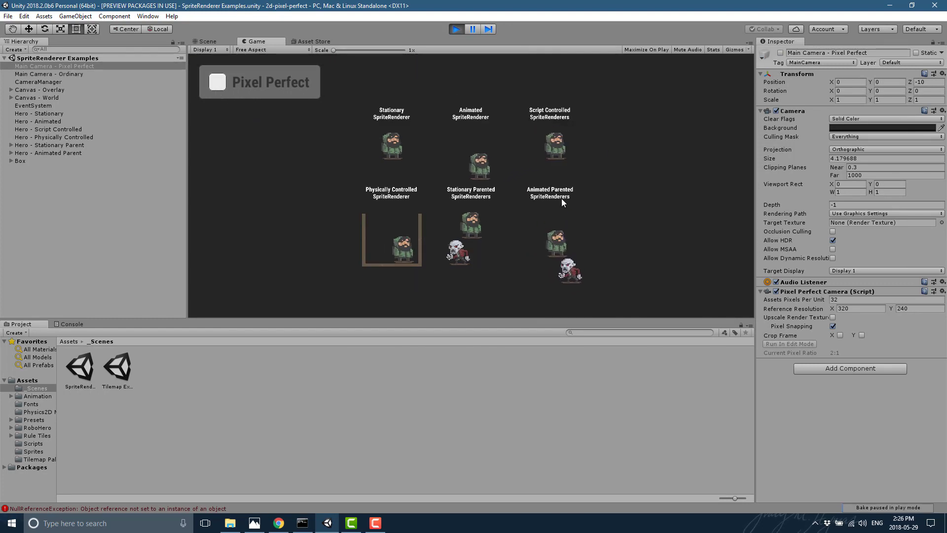
click(455, 30)
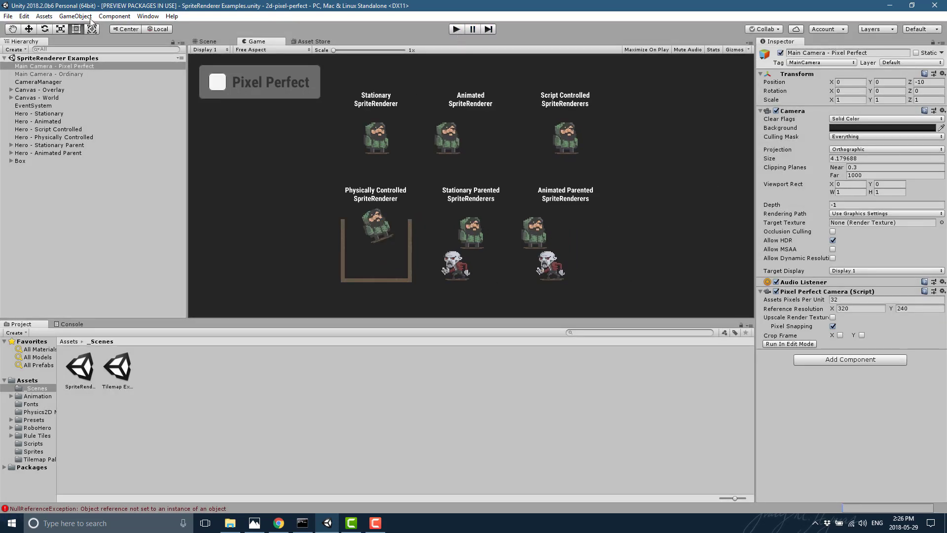
Step: Build and run the project, and toggle Pixel Perfect in the running player to compare the sprites
click(8, 17)
click(37, 125)
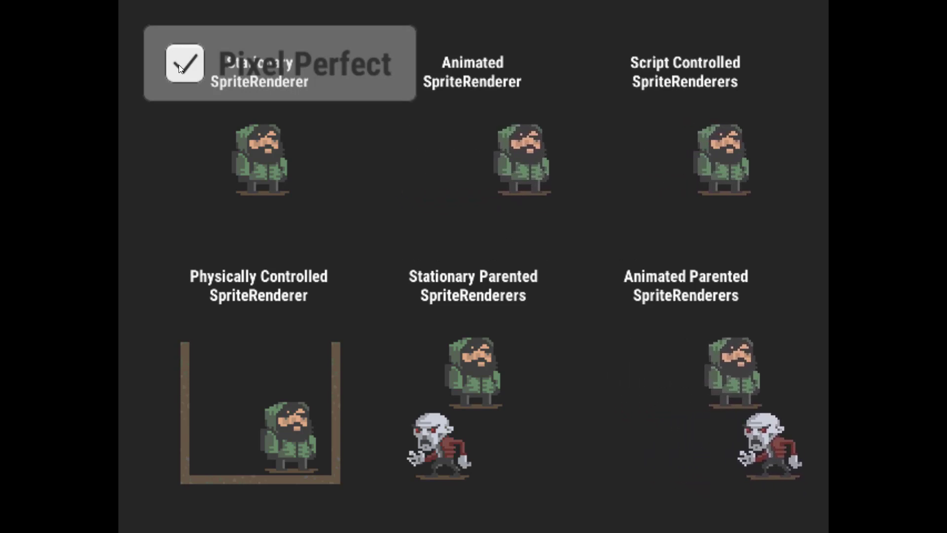
click(179, 65)
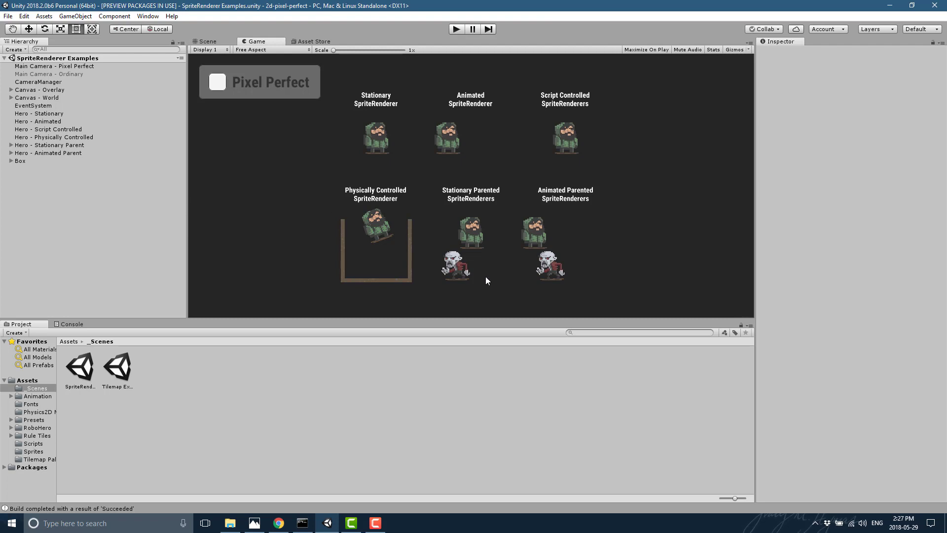
Step: Build and run the project again with a different screen resolution, and toggle Pixel Perfect in the player
key(ctrl+b)
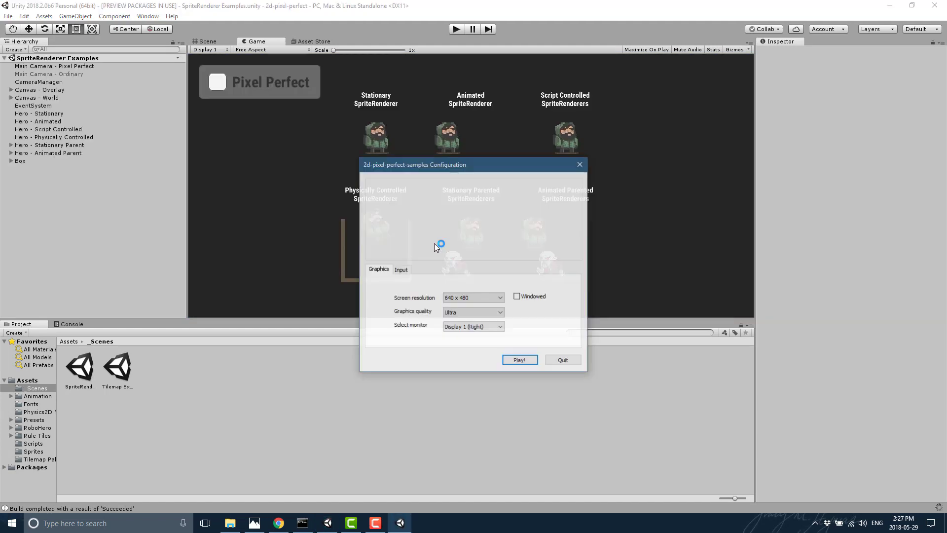
click(500, 299)
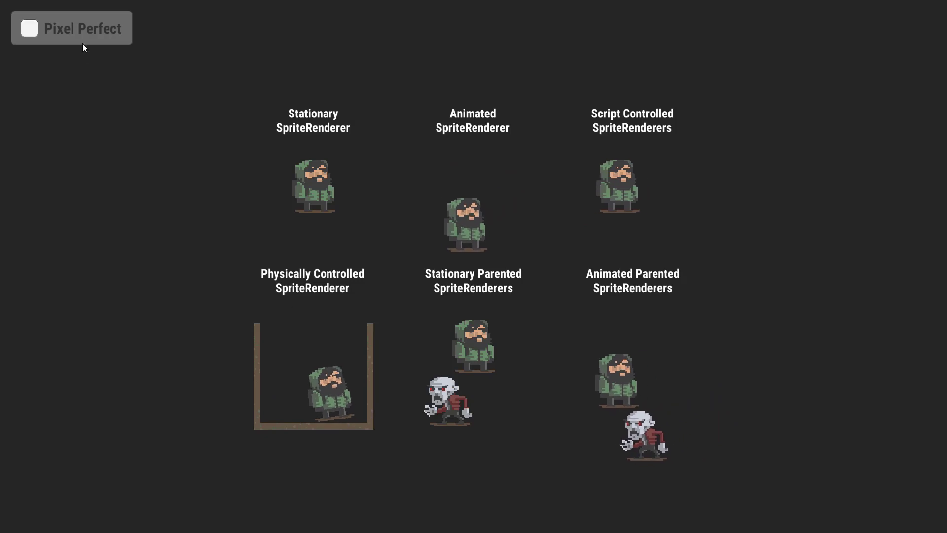
click(33, 30)
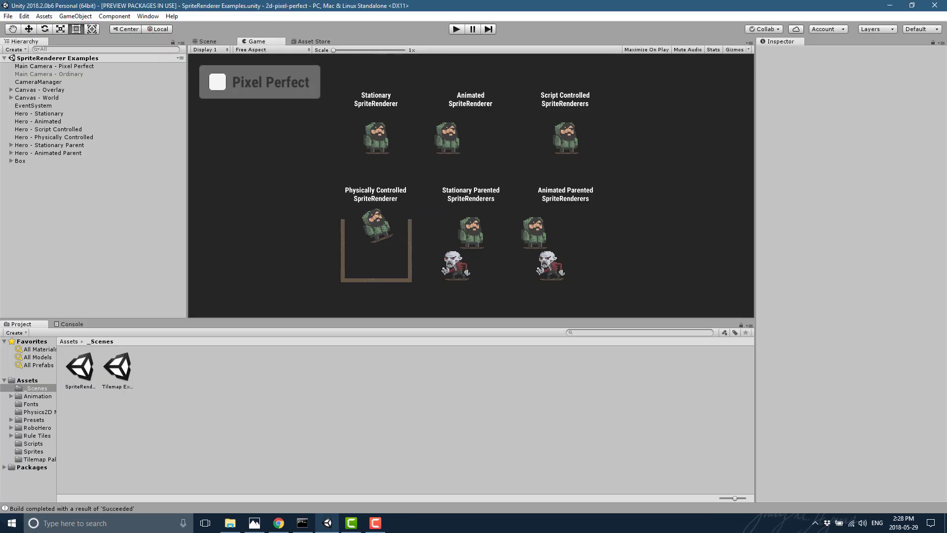
Step: Review the Pixel Perfect Camera settings on Main Camera - Pixel Perfect, and open the Tilemap Examples scene
click(89, 66)
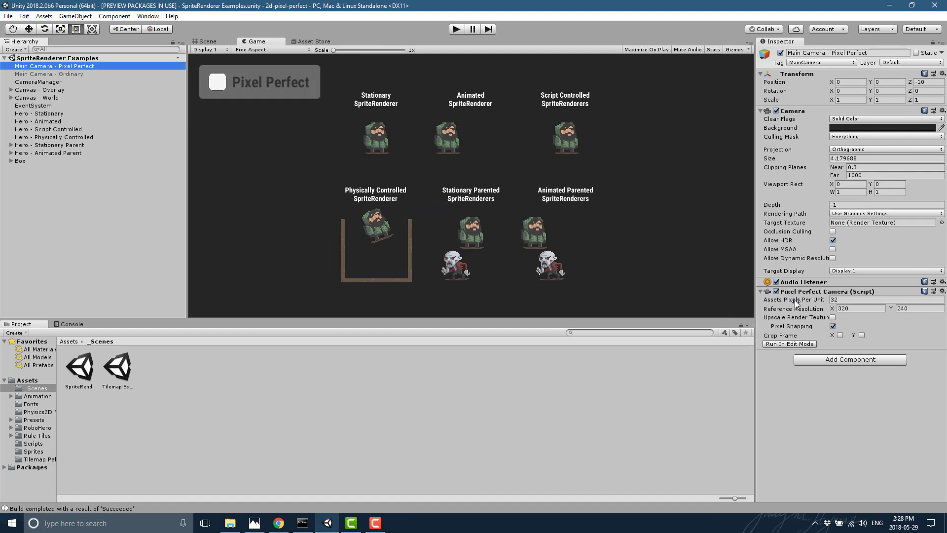
mouse_move(797, 302)
double_click(117, 369)
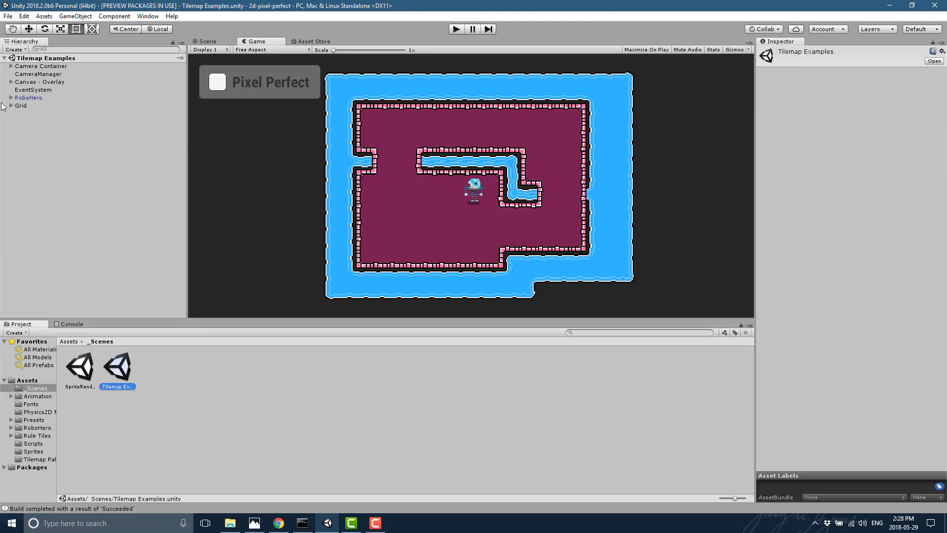
Step: Select Main Camera - Pixel Perfect inside Camera Container and review its Pixel Perfect Camera settings
click(10, 66)
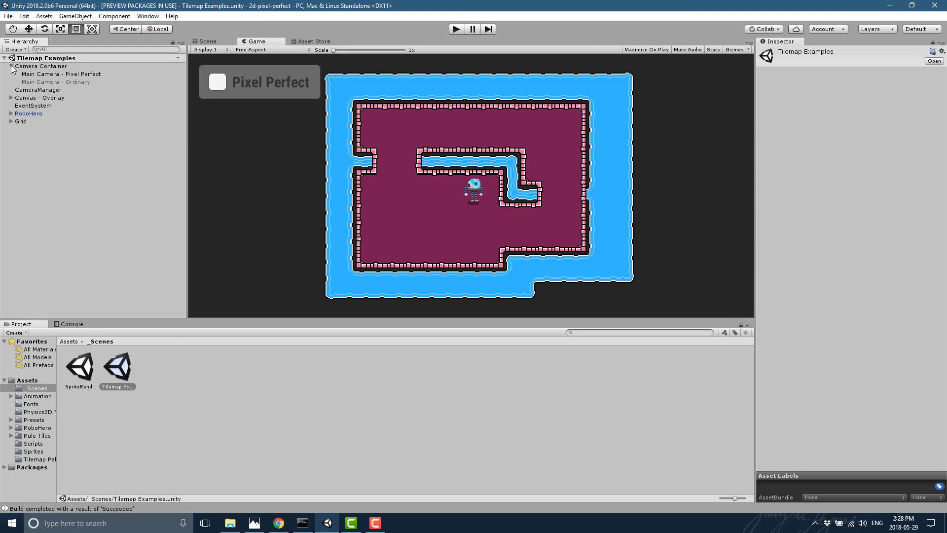
click(36, 75)
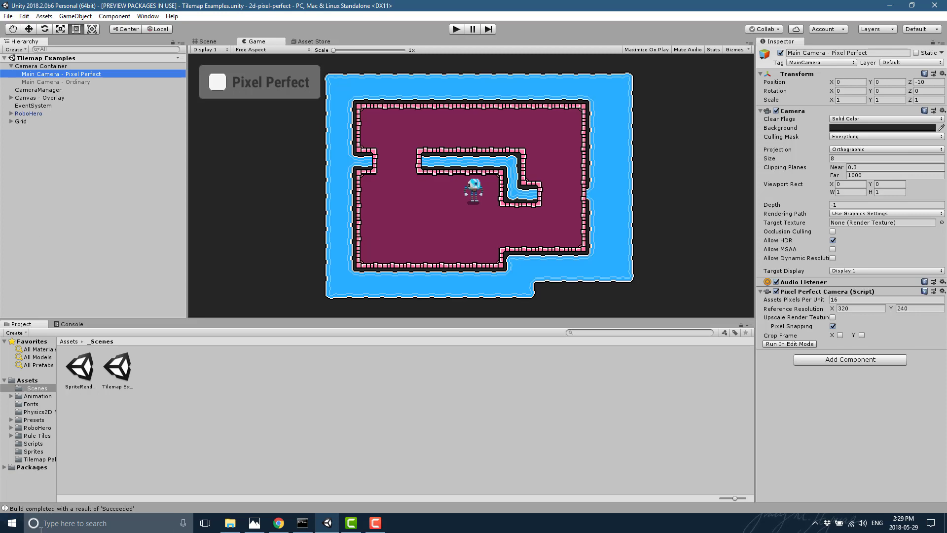
Step: Switch to Chrome and highlight the manifest.json dependency and registry code in the 2d-pixel-perfect GitHub instructions
click(281, 524)
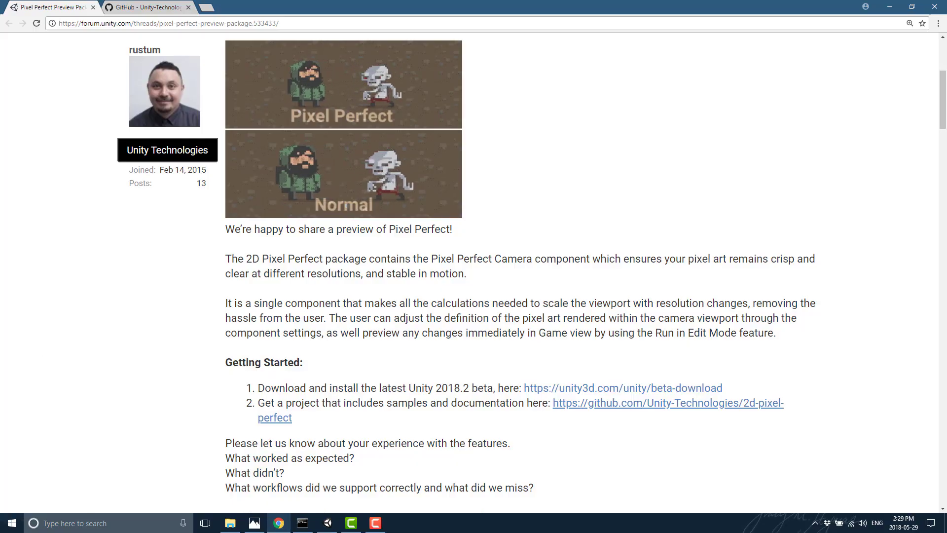
key(ctrl+Tab)
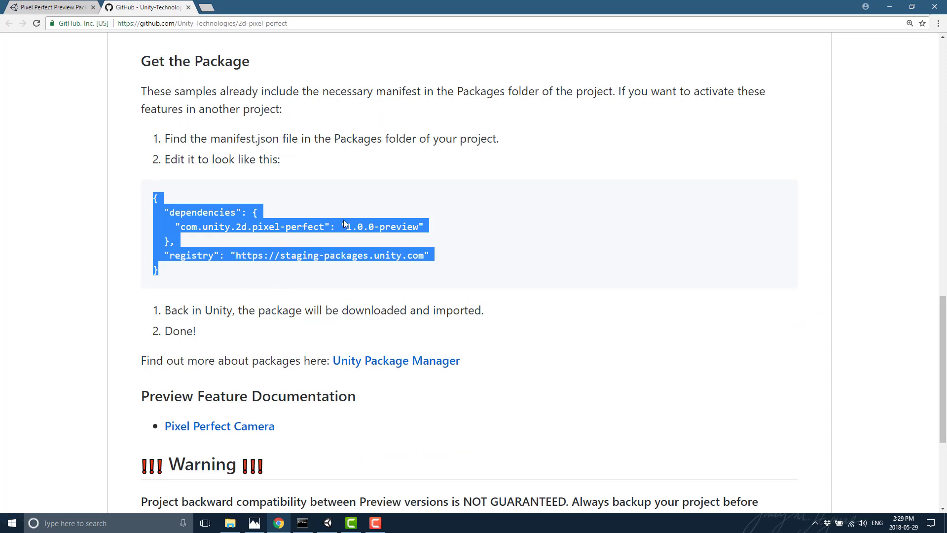
click(343, 222)
drag(284, 280, 125, 201)
Step: Switch back to Unity, examine the 2D Pixel Perfect package in the Package Manager, and close the package window
mouse_move(302, 522)
click(328, 523)
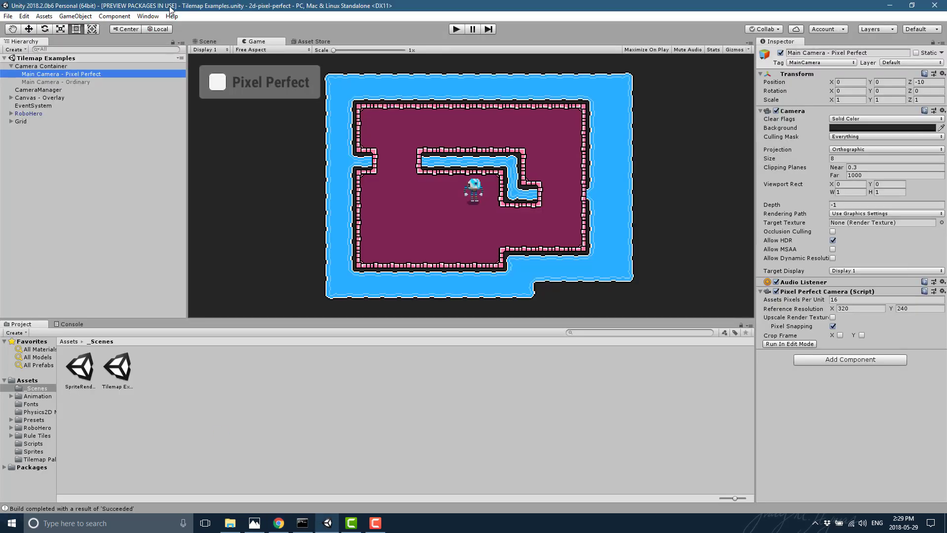
click(115, 16)
mouse_move(148, 17)
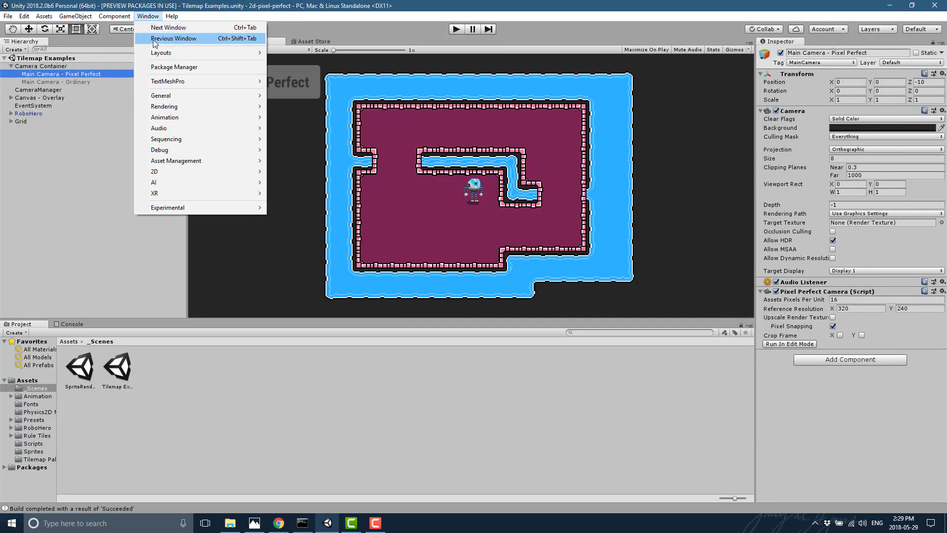
click(177, 67)
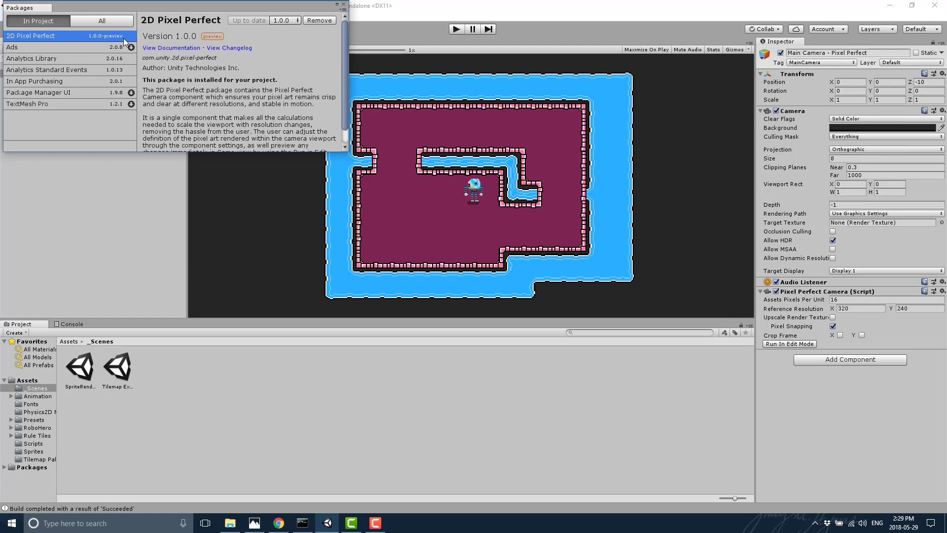
click(344, 6)
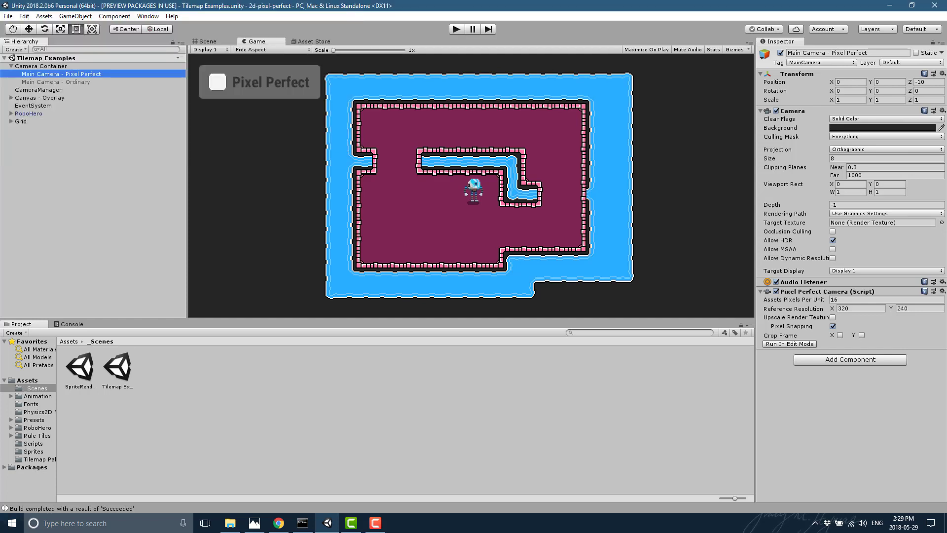
mouse_move(275, 527)
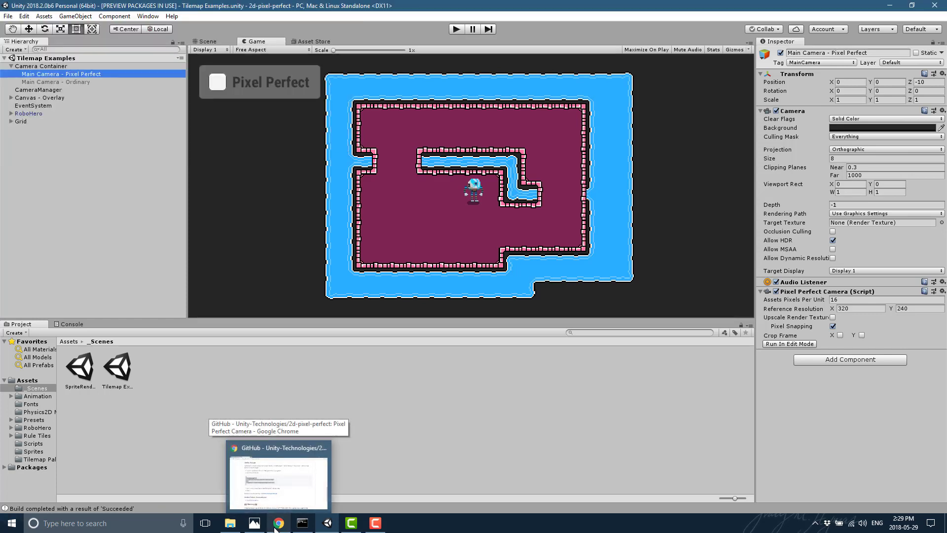